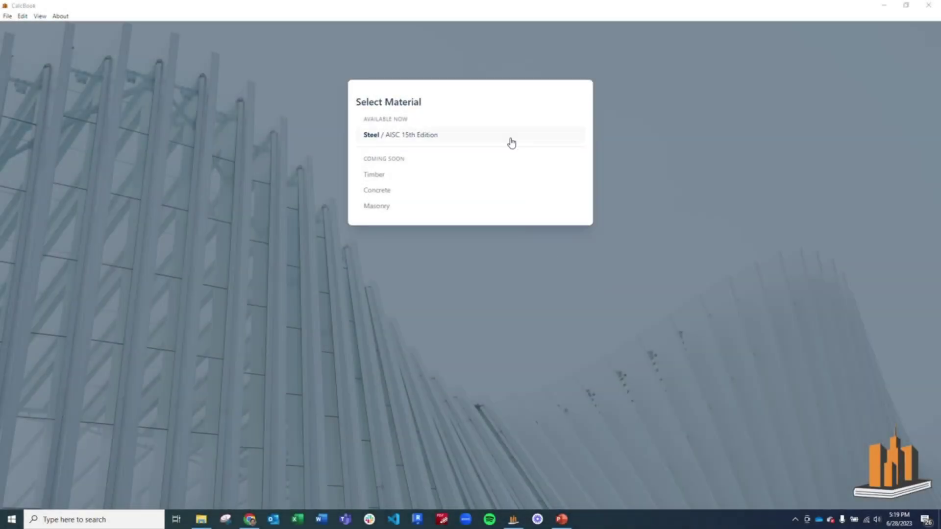
- Start an AISC 15th Edition composite member design using the Ch. I3 flexure check
{"action": "left_click", "coordinate": [510, 141]}
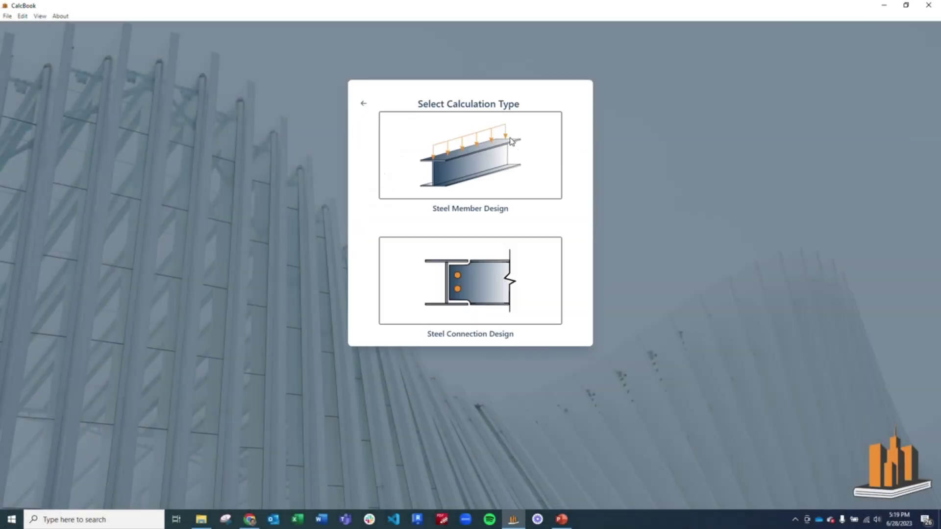
{"action": "left_click", "coordinate": [481, 157]}
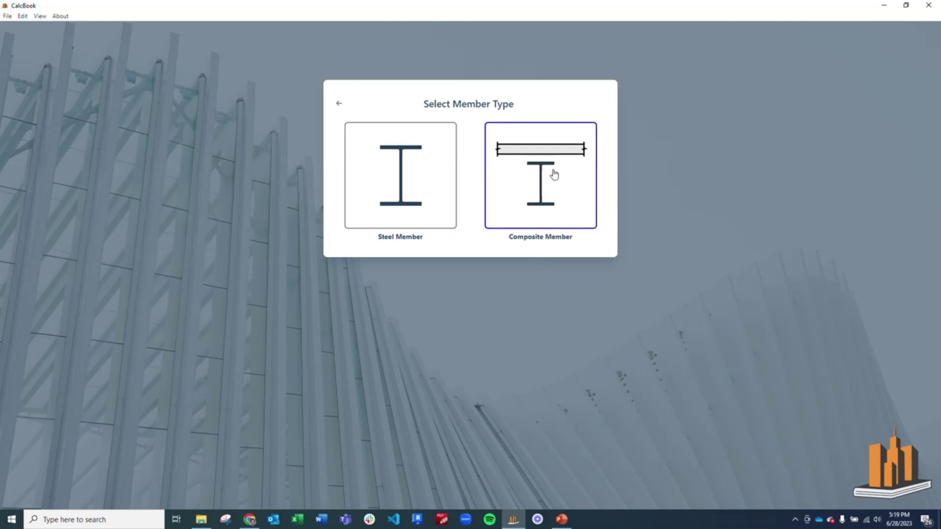
{"action": "left_click", "coordinate": [570, 174]}
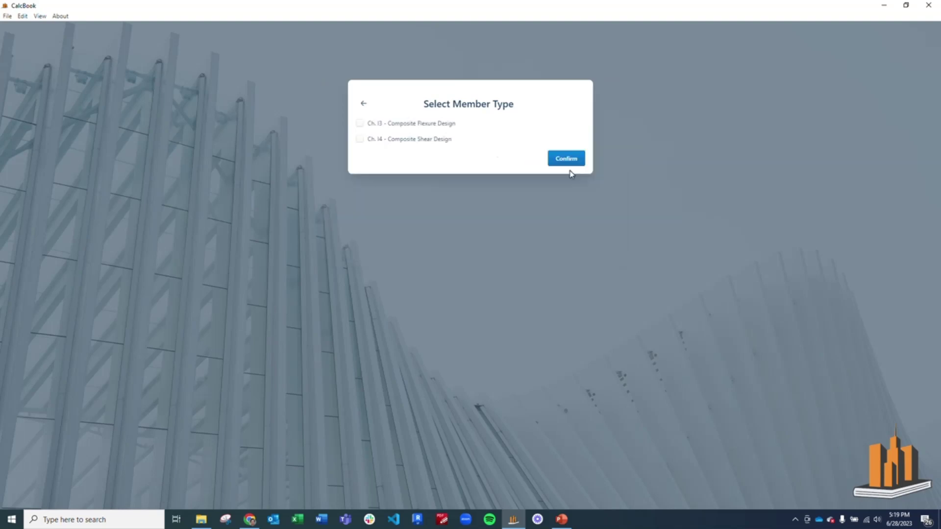
{"action": "left_click", "coordinate": [422, 124]}
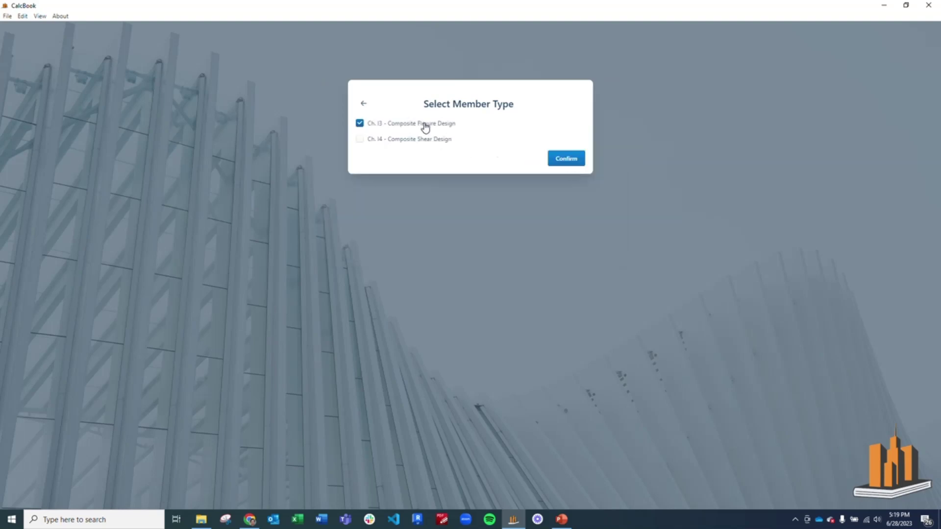
{"action": "left_click", "coordinate": [577, 161]}
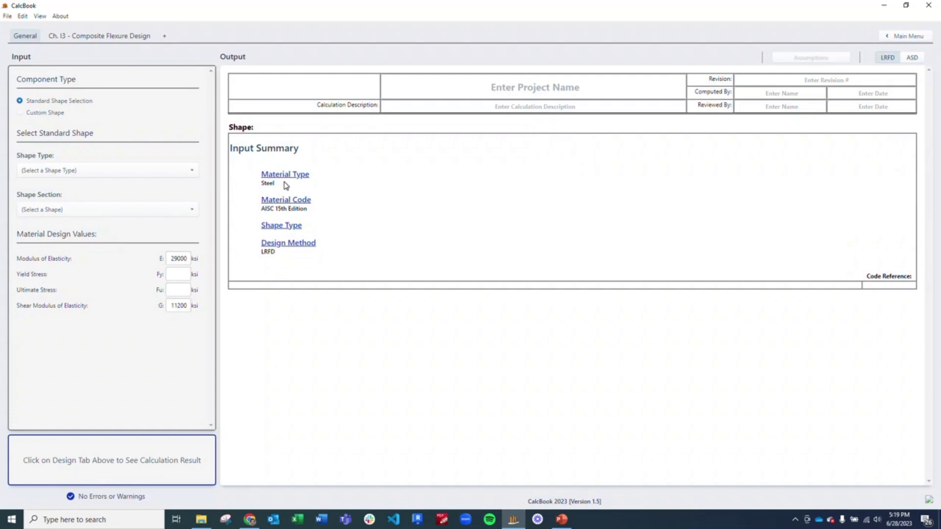
- Set the steel shape to a W-section W14X74 and bring up the Ch. I3 design inputs
{"action": "left_click", "coordinate": [142, 172]}
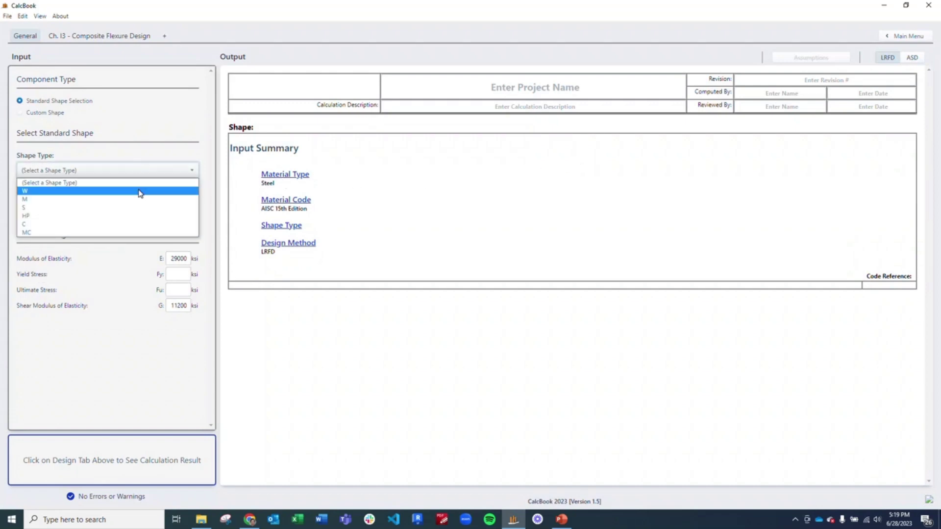
{"action": "left_click", "coordinate": [139, 192]}
{"action": "left_click", "coordinate": [143, 210]}
{"action": "scroll", "coordinate": [133, 294], "scroll_direction": "down", "scroll_amount": 12}
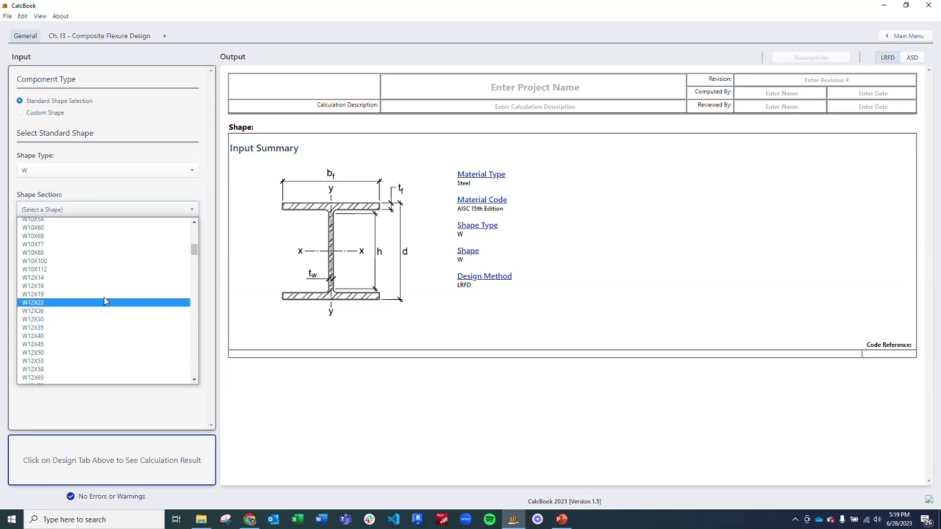
{"action": "scroll", "coordinate": [91, 260], "scroll_direction": "down", "scroll_amount": 8}
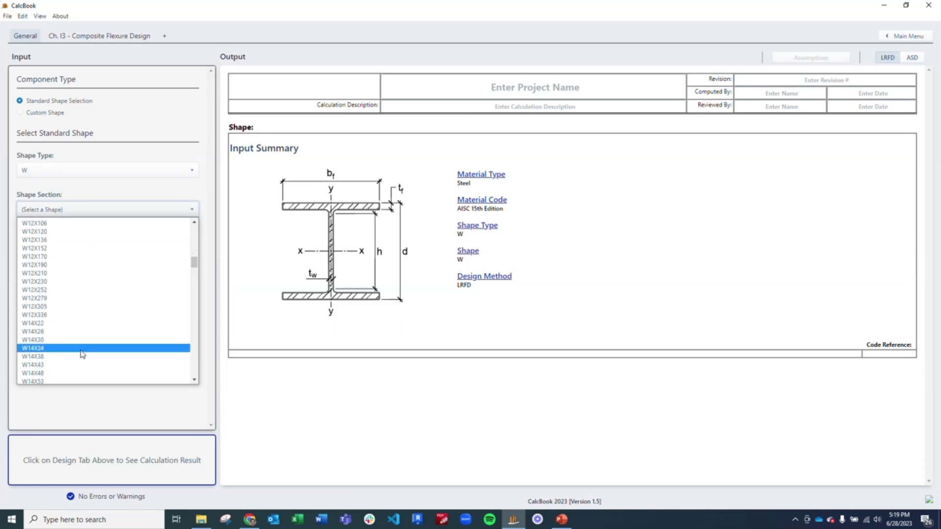
{"action": "left_click", "coordinate": [74, 313]}
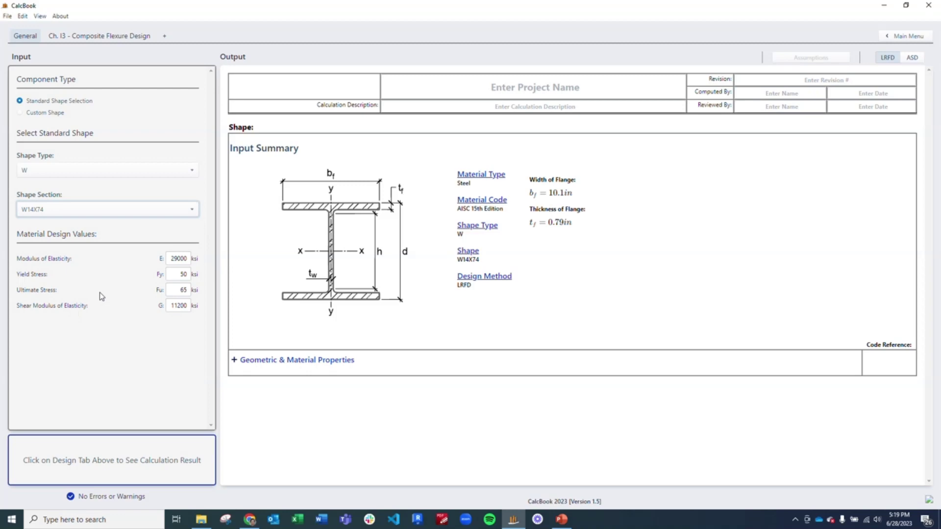
{"action": "left_click", "coordinate": [106, 39]}
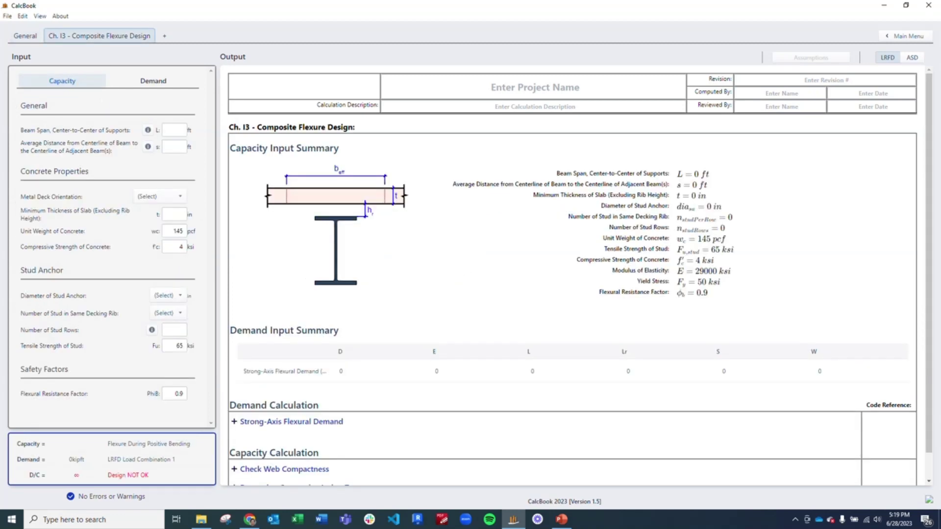
- Enter a 30 ft beam span and 10 ft beam spacing
{"action": "key", "text": "alt+Tab"}
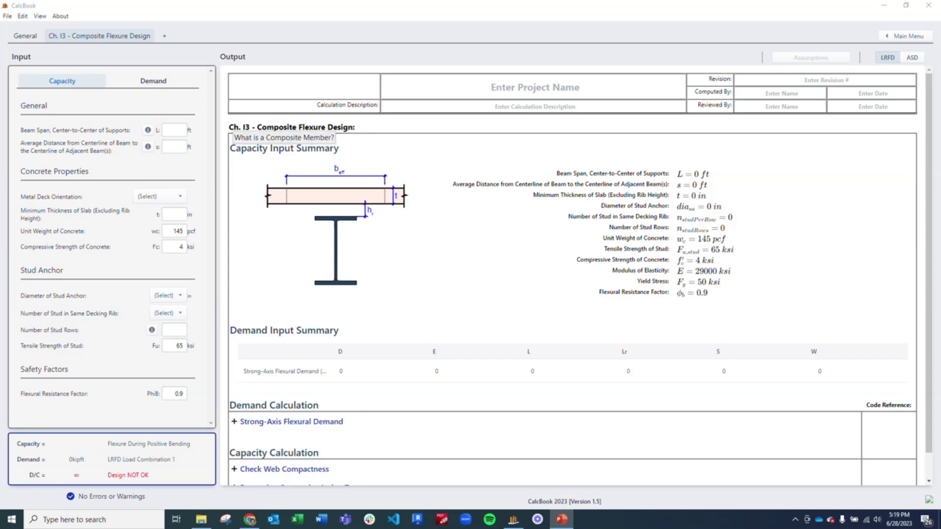
{"action": "key", "text": "alt+Tab"}
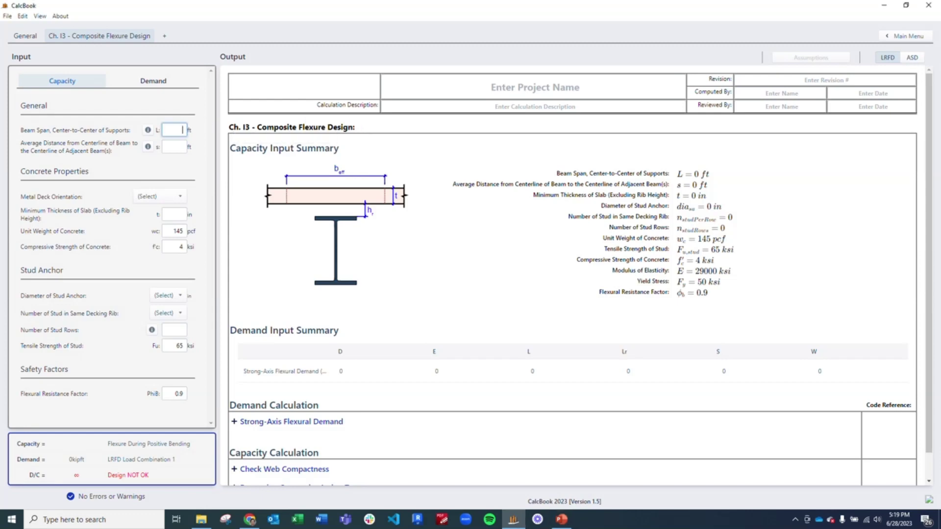
{"action": "type", "text": "30"}
{"action": "left_click", "coordinate": [148, 131]}
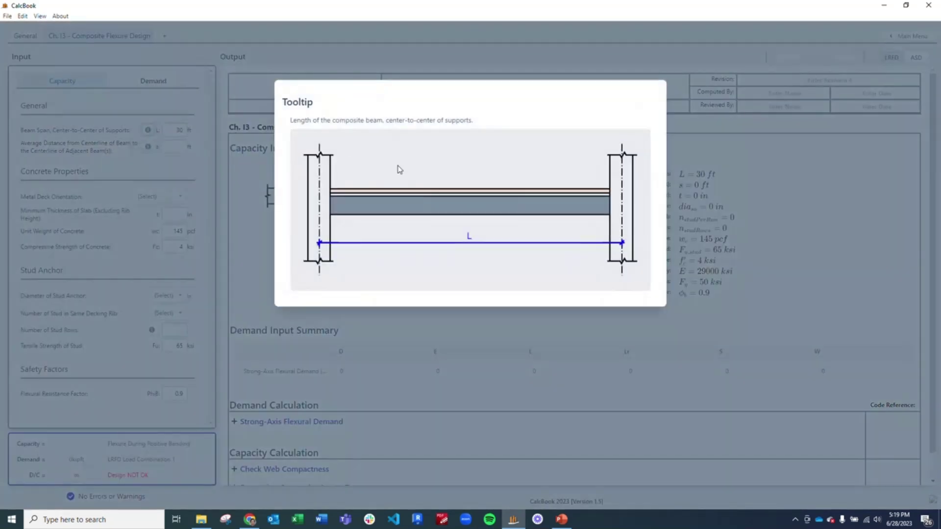
{"action": "left_click", "coordinate": [287, 336]}
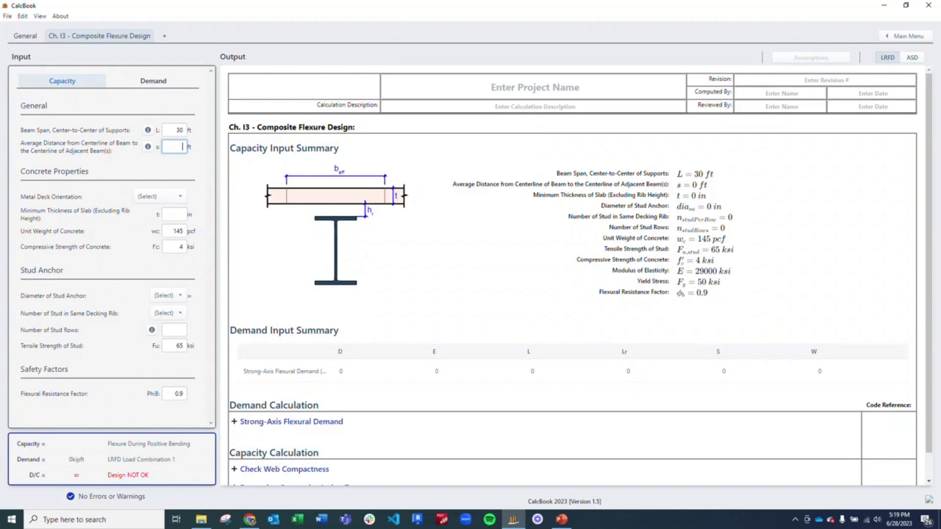
{"action": "type", "text": "10"}
- Set the metal deck perpendicular with a 3.5 in slab, 3 in rib height and 2.5 in rib width
{"action": "left_click", "coordinate": [177, 197]}
{"action": "left_click", "coordinate": [174, 234]}
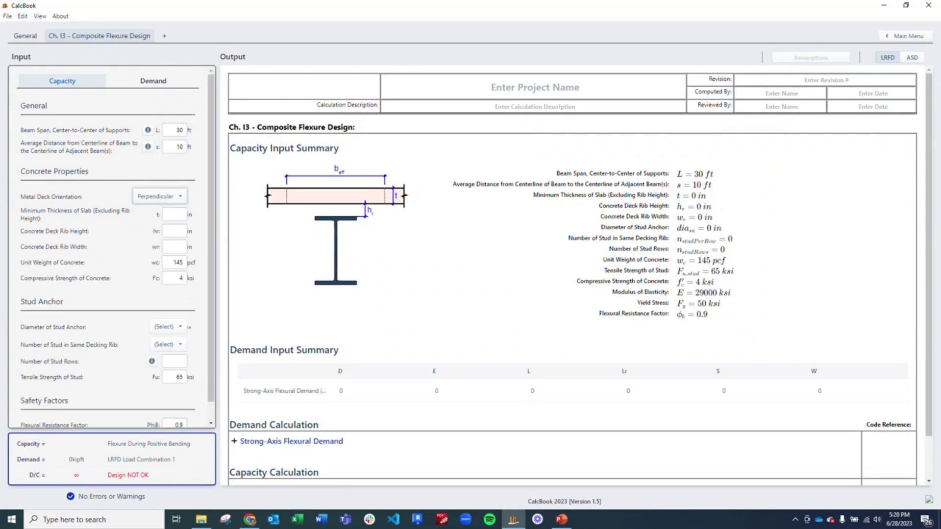
{"action": "left_click", "coordinate": [183, 214]}
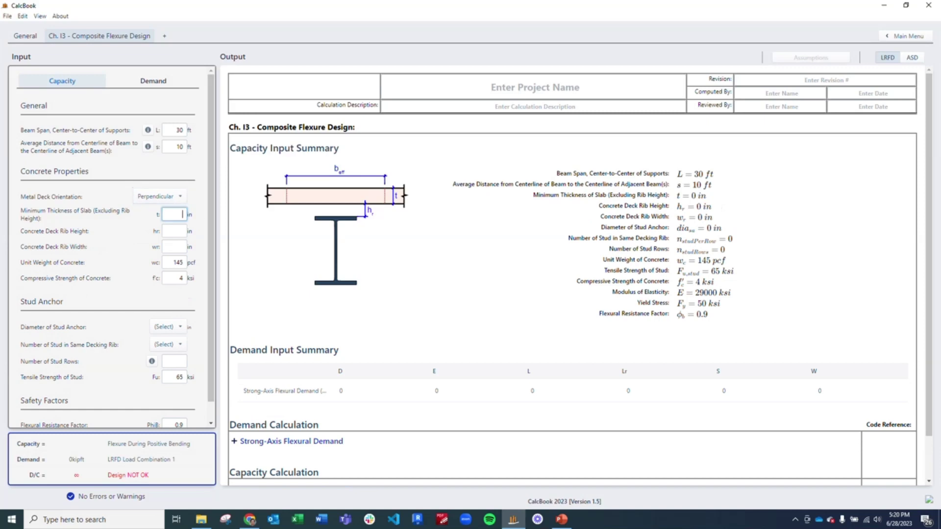
{"action": "type", "text": "3.5"}
{"action": "left_click", "coordinate": [182, 230]}
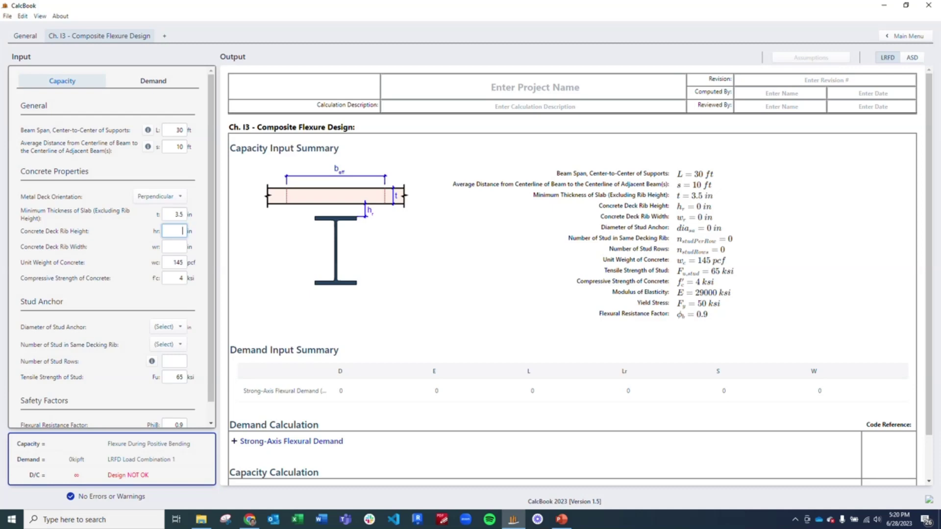
{"action": "type", "text": "3"}
{"action": "left_click", "coordinate": [182, 247]}
{"action": "type", "text": "2.5"}
{"action": "key", "text": "Tab"}
{"action": "key", "text": "Tab"}
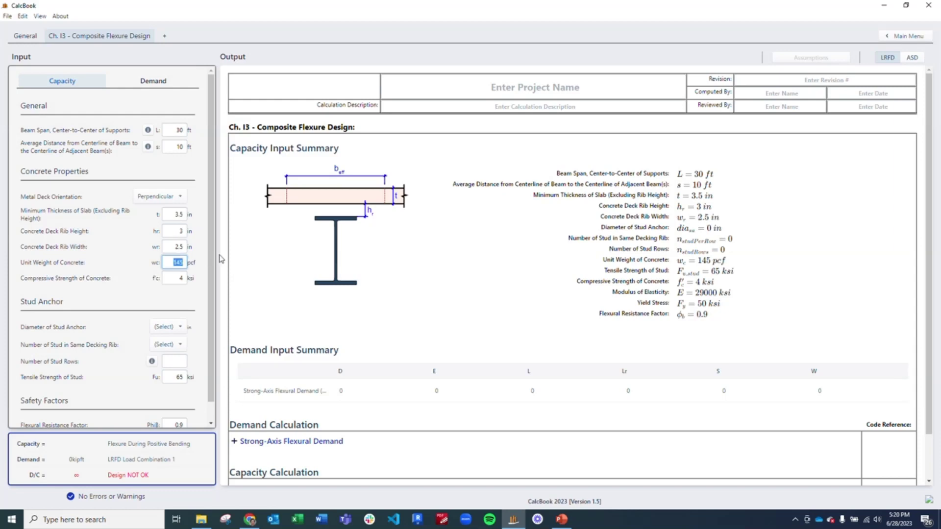
{"action": "scroll", "coordinate": [214, 233], "scroll_direction": "down", "scroll_amount": 1}
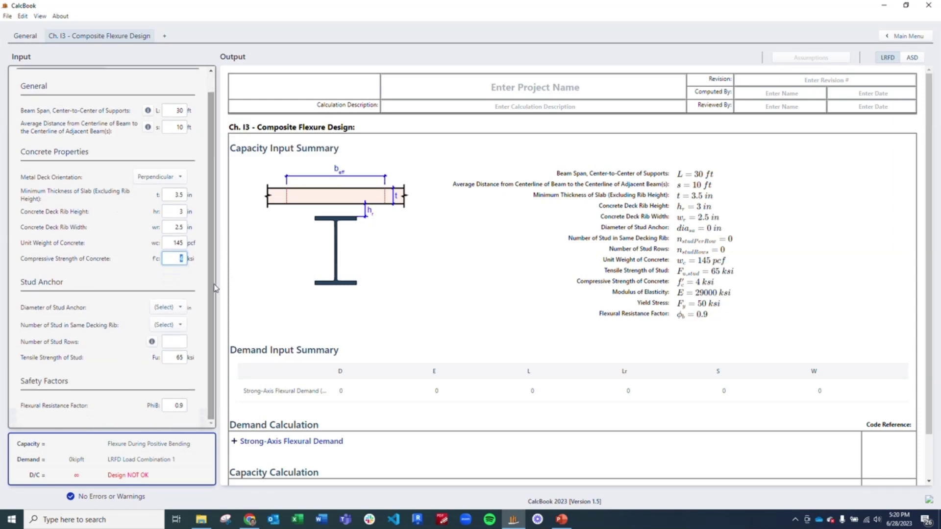
- Use 1 in diameter stud anchors with one stud per decking rib
{"action": "left_click", "coordinate": [185, 306]}
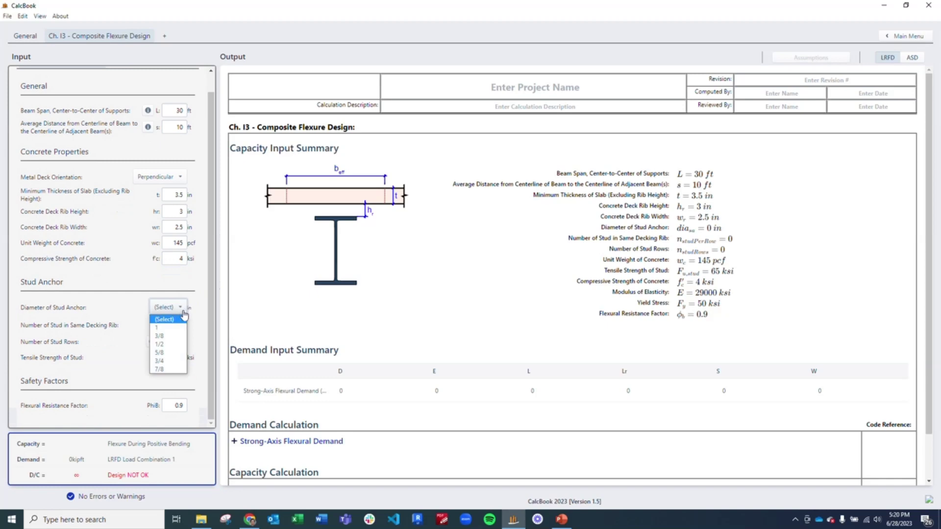
{"action": "left_click", "coordinate": [177, 327]}
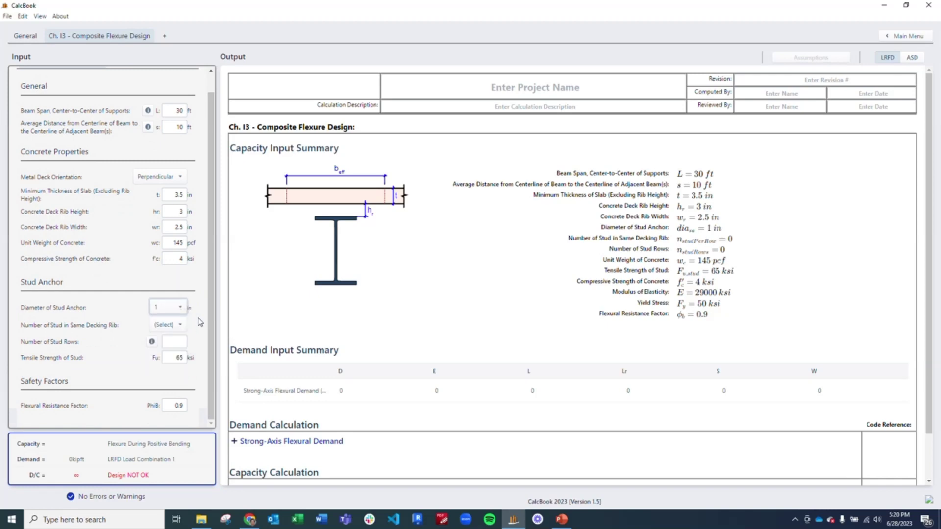
{"action": "left_click", "coordinate": [181, 327]}
{"action": "left_click", "coordinate": [171, 347]}
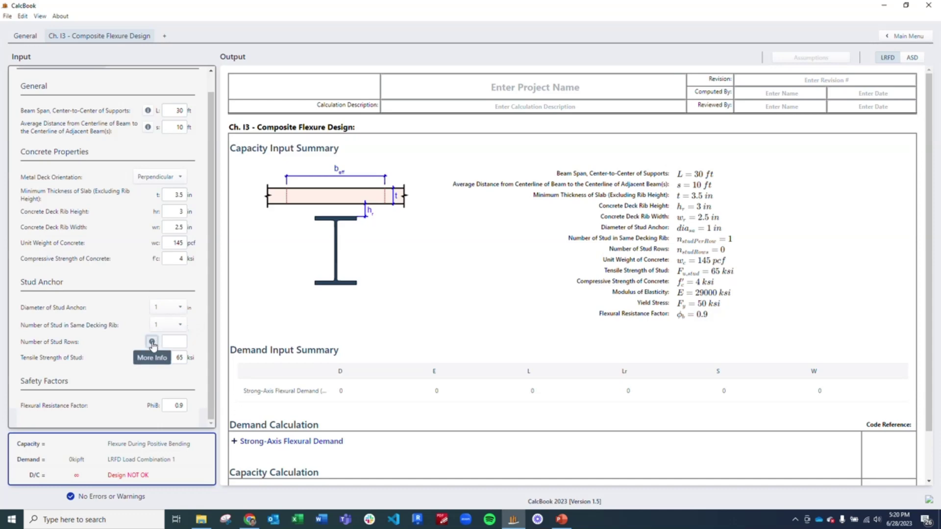
- Enter 30 stud rows, giving 930.74 kip-ft capacity and Design OK
{"action": "left_click", "coordinate": [152, 343]}
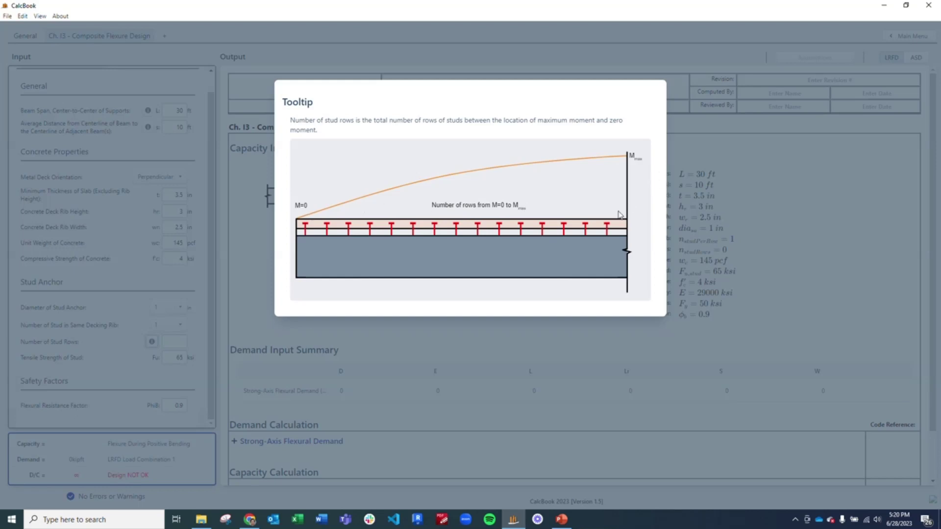
{"action": "left_click", "coordinate": [191, 304]}
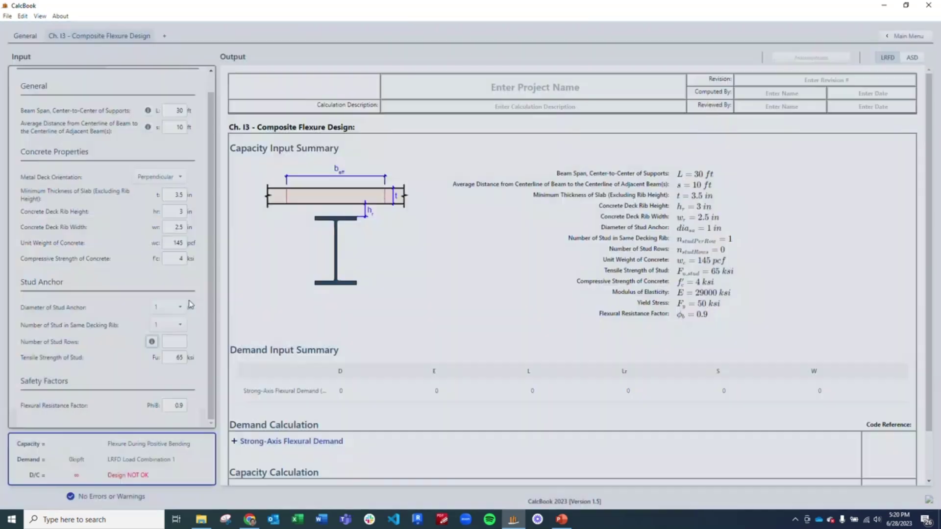
{"action": "left_click", "coordinate": [182, 342]}
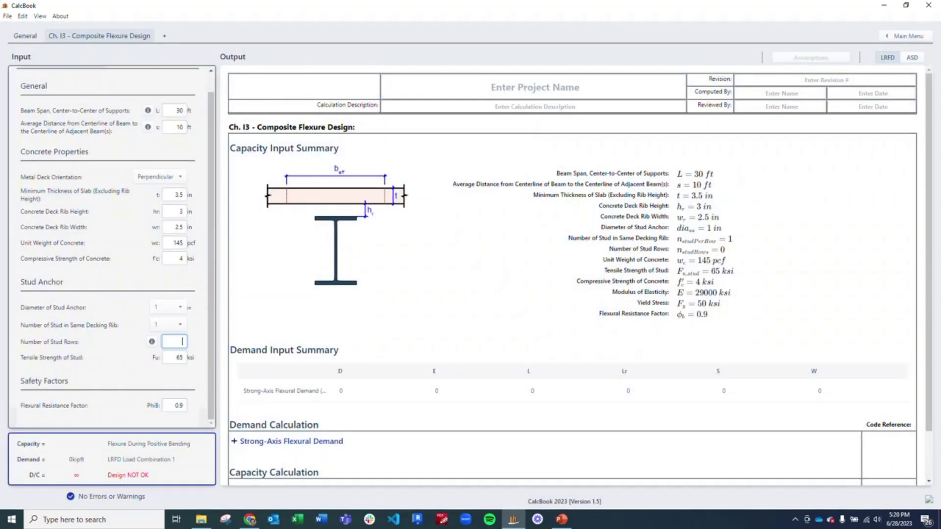
{"action": "type", "text": "30"}
{"action": "left_click", "coordinate": [196, 378]}
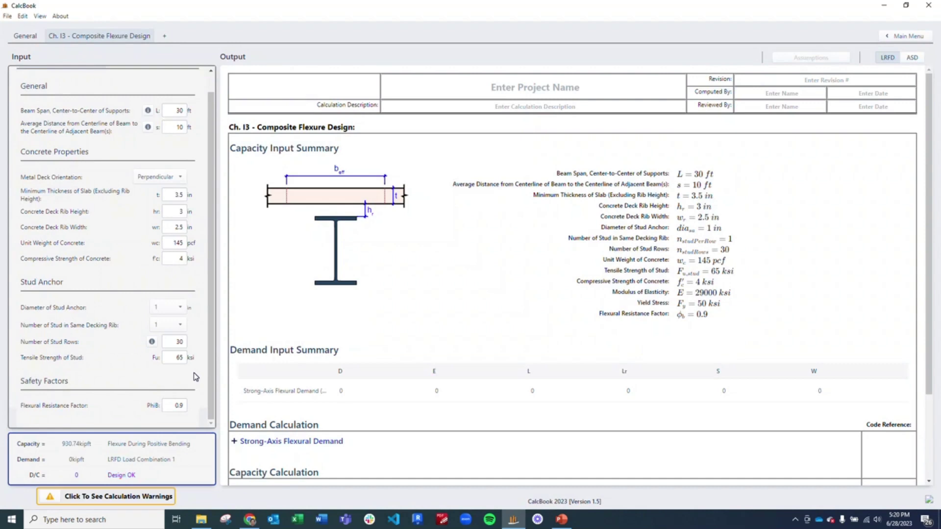
{"action": "left_click", "coordinate": [51, 498]}
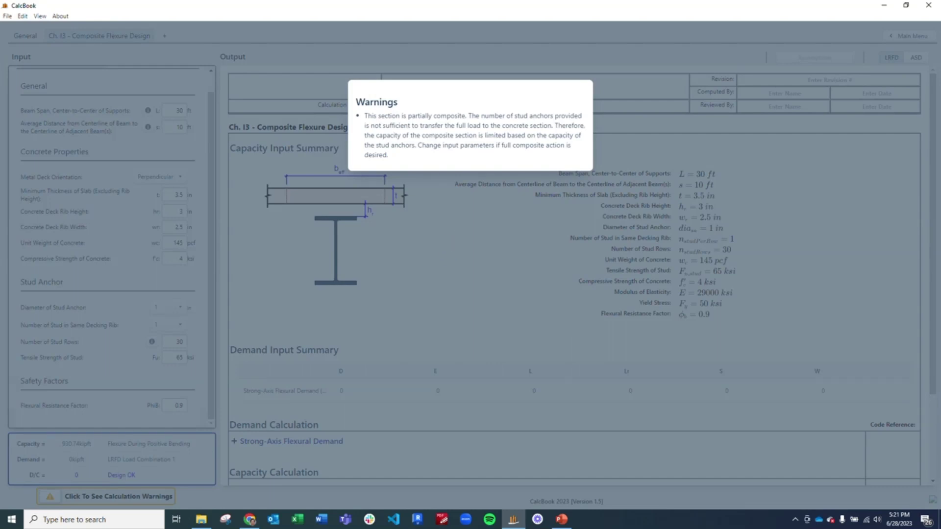
{"action": "left_click", "coordinate": [437, 230]}
- Enter a 325 kip-ft dead load and 225 kip-ft live load as flexural demand, giving D/C 0.81
{"action": "scroll", "coordinate": [441, 219], "scroll_direction": "down", "scroll_amount": 3}
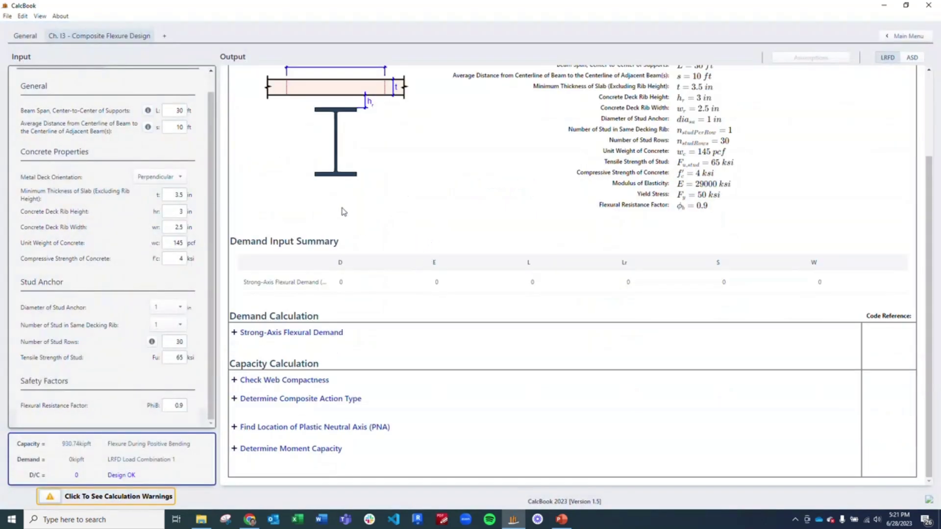
{"action": "scroll", "coordinate": [152, 98], "scroll_direction": "up", "scroll_amount": 1}
{"action": "left_click", "coordinate": [153, 80]}
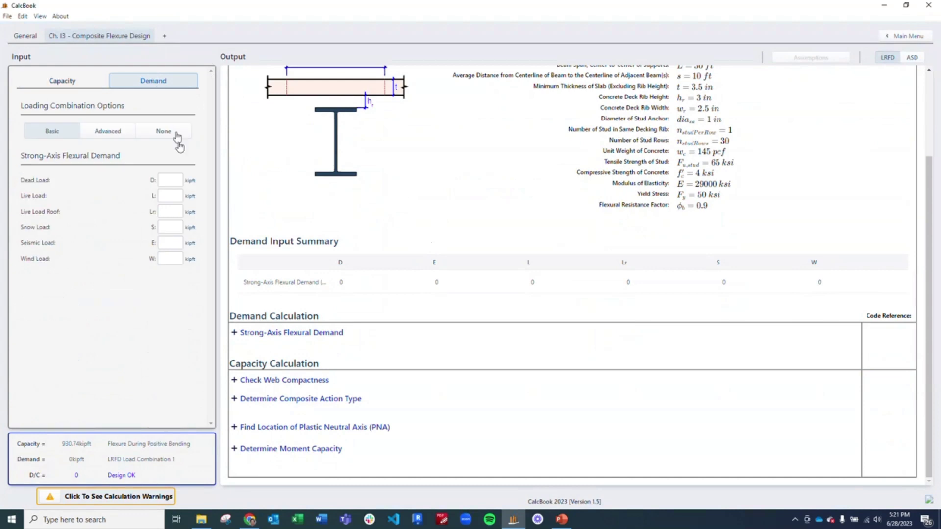
{"action": "left_click", "coordinate": [178, 180]}
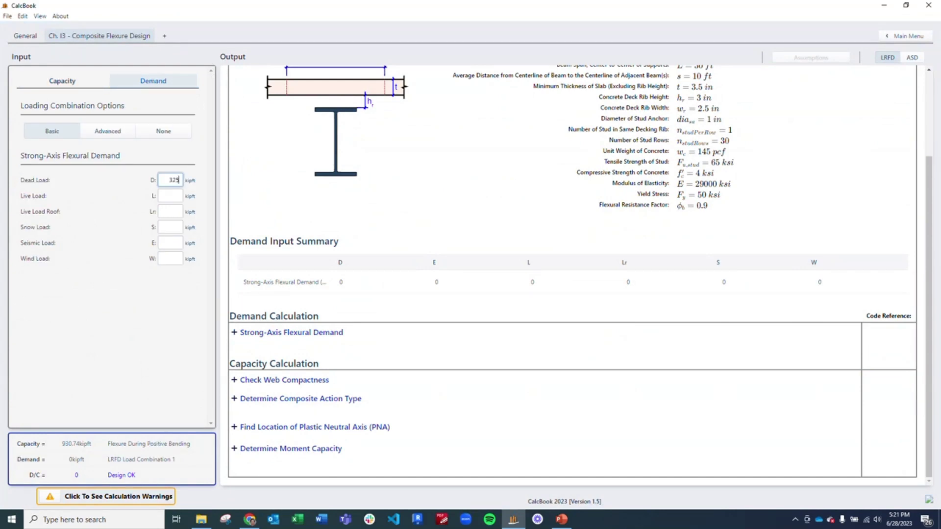
{"action": "left_click", "coordinate": [178, 196]}
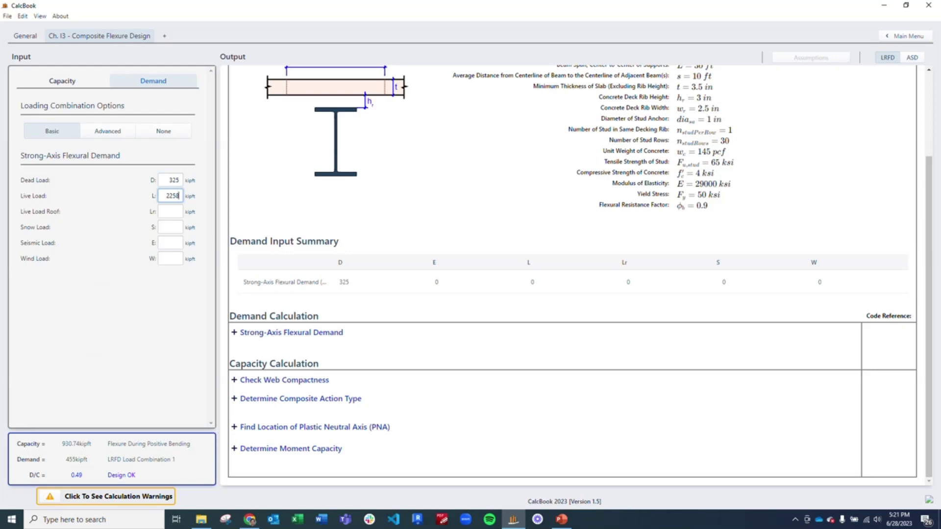
{"action": "left_click", "coordinate": [59, 80]}
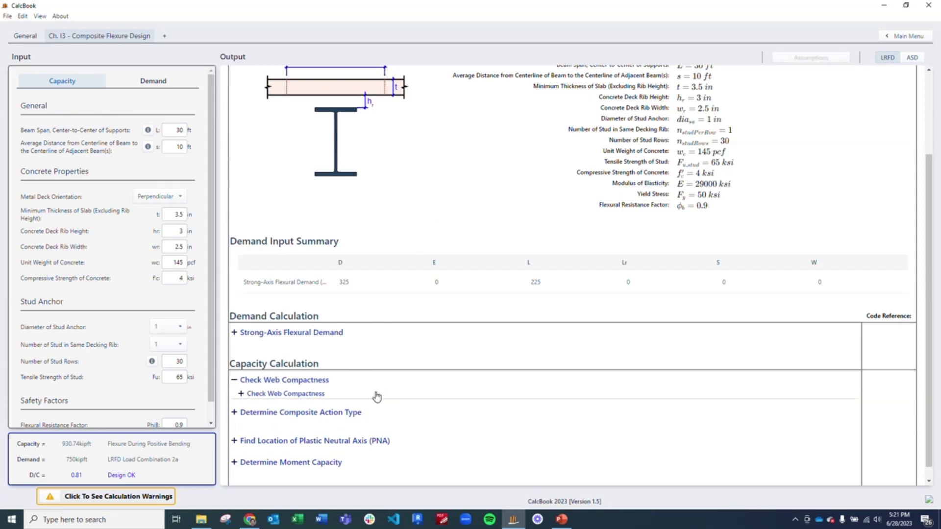
- Expand the web compactness, composite action and stud anchor capacity steps, showing 30.63 kips per stud
{"action": "left_click", "coordinate": [376, 392]}
{"action": "scroll", "coordinate": [460, 263], "scroll_direction": "down", "scroll_amount": 4}
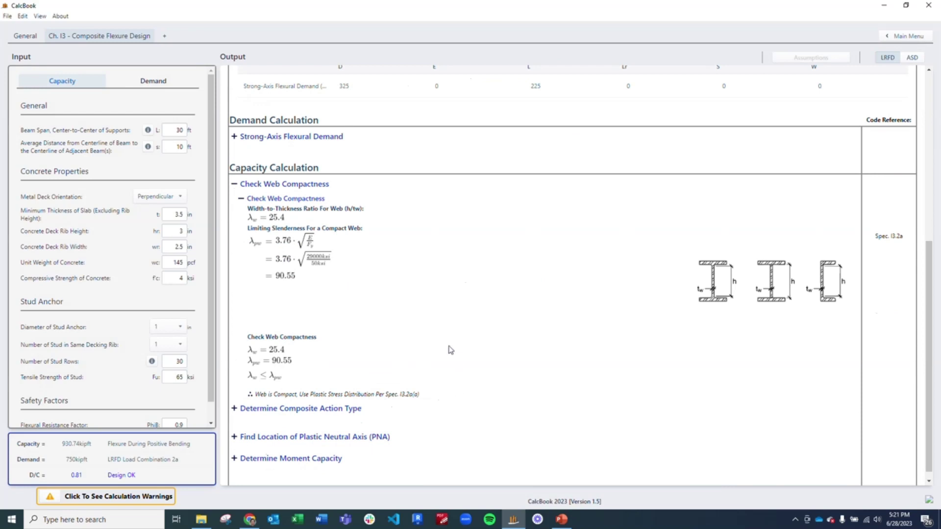
{"action": "left_click", "coordinate": [349, 412]}
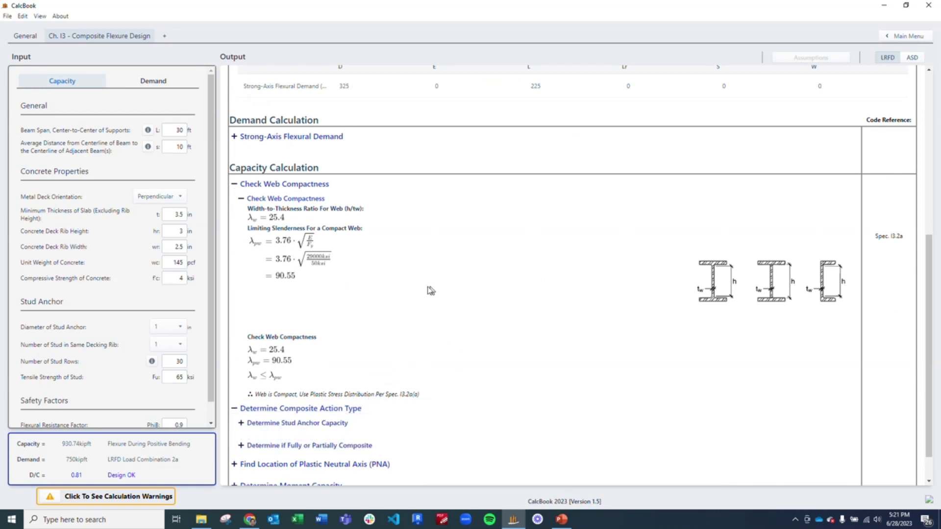
{"action": "scroll", "coordinate": [419, 291], "scroll_direction": "down", "scroll_amount": 1}
{"action": "left_click", "coordinate": [334, 388]}
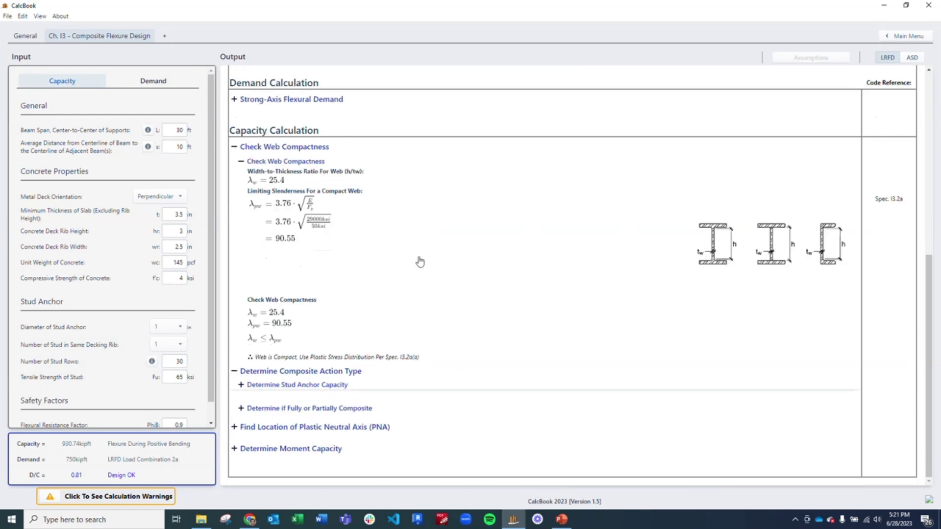
{"action": "scroll", "coordinate": [431, 251], "scroll_direction": "down", "scroll_amount": 3}
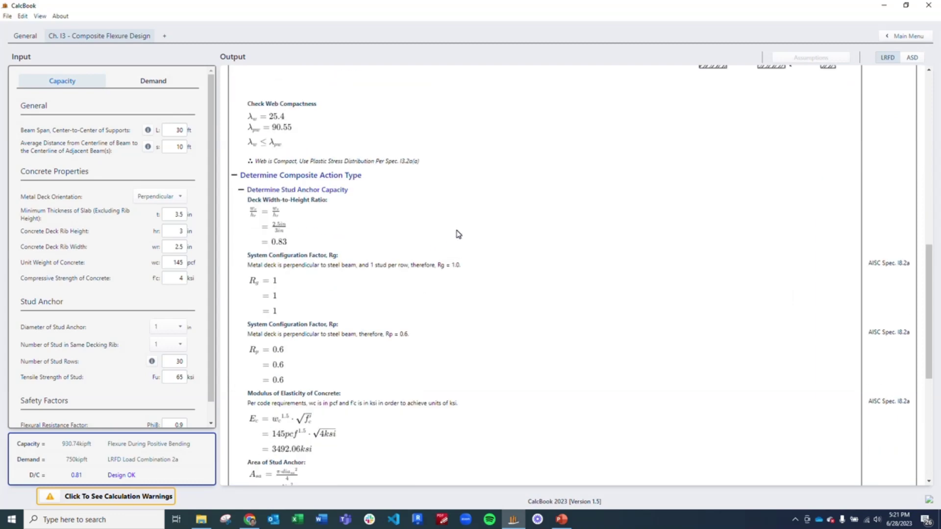
{"action": "scroll", "coordinate": [456, 235], "scroll_direction": "down", "scroll_amount": 3}
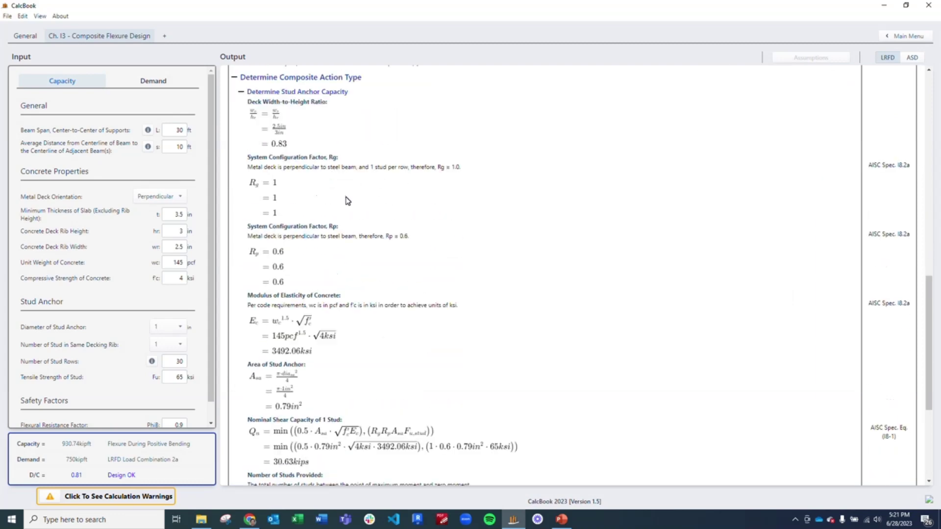
{"action": "scroll", "coordinate": [406, 228], "scroll_direction": "down", "scroll_amount": 2}
{"action": "scroll", "coordinate": [406, 229], "scroll_direction": "down", "scroll_amount": 2}
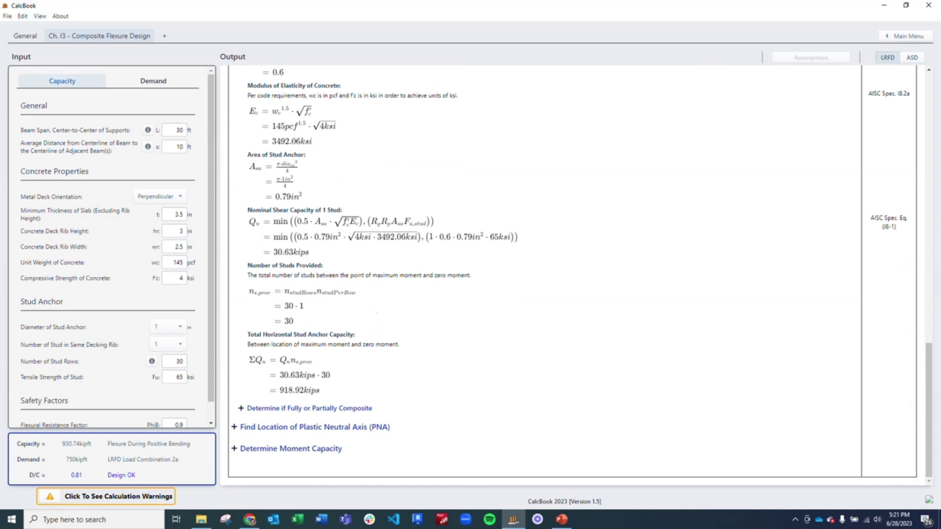
{"action": "left_click", "coordinate": [349, 409]}
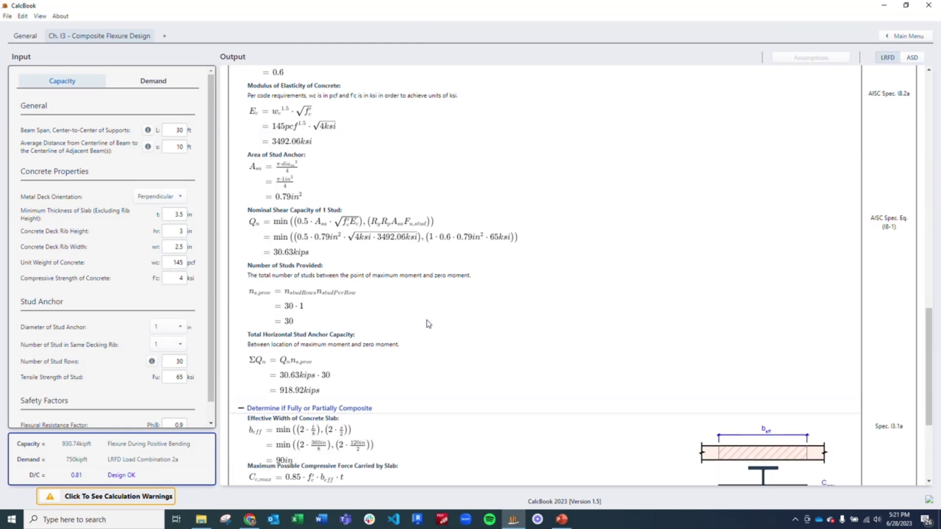
{"action": "scroll", "coordinate": [425, 337], "scroll_direction": "down", "scroll_amount": 5}
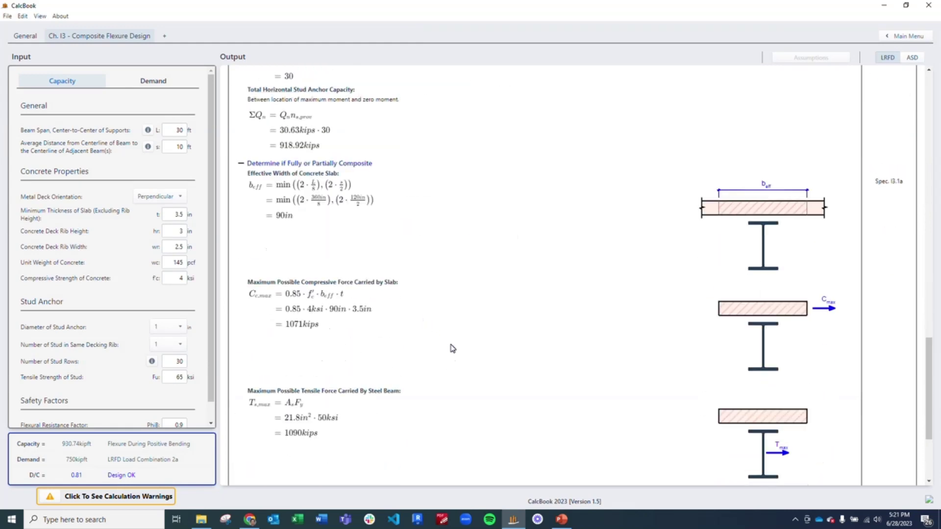
{"action": "scroll", "coordinate": [452, 349], "scroll_direction": "down", "scroll_amount": 3}
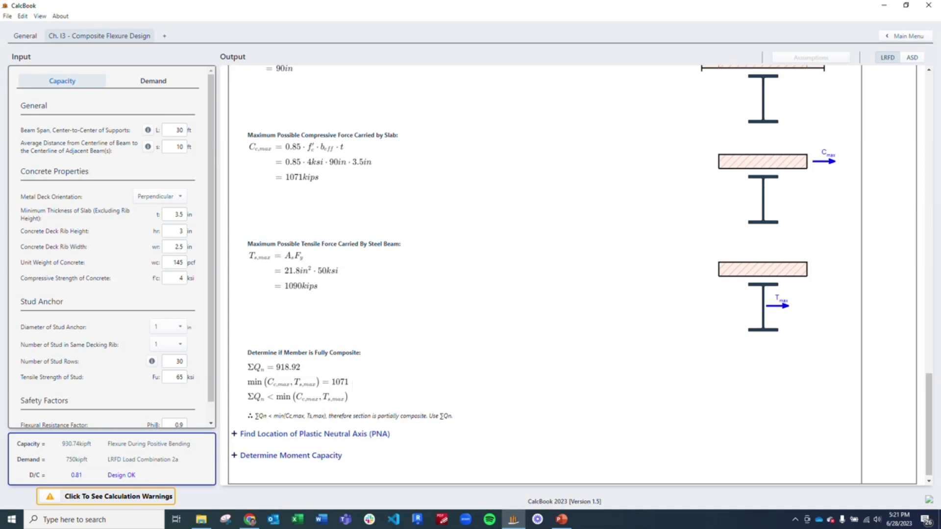
- Switch to two studs per rib, making the beam fully composite at D/C 0.77, and expand the PNA steps
{"action": "left_click", "coordinate": [176, 347]}
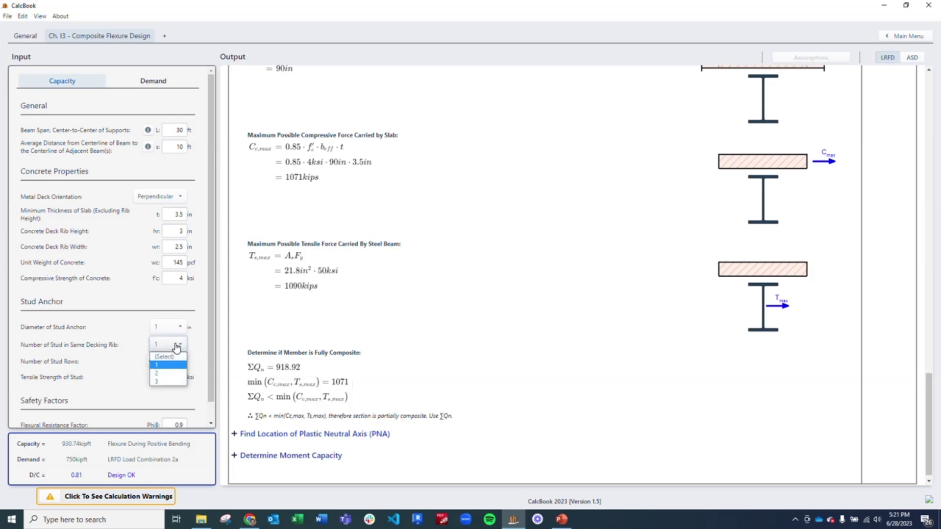
{"action": "left_click", "coordinate": [168, 376]}
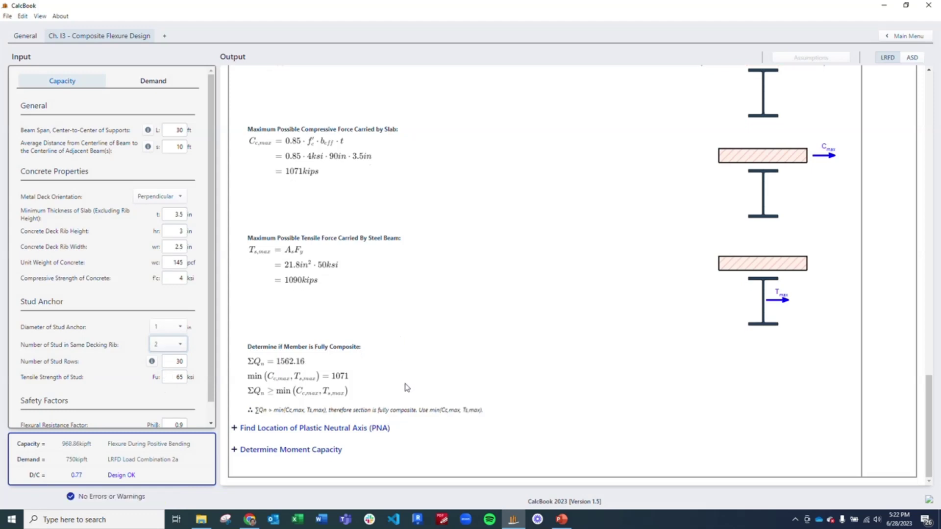
{"action": "left_click_drag", "start_coordinate": [378, 411], "coordinate": [412, 411]}
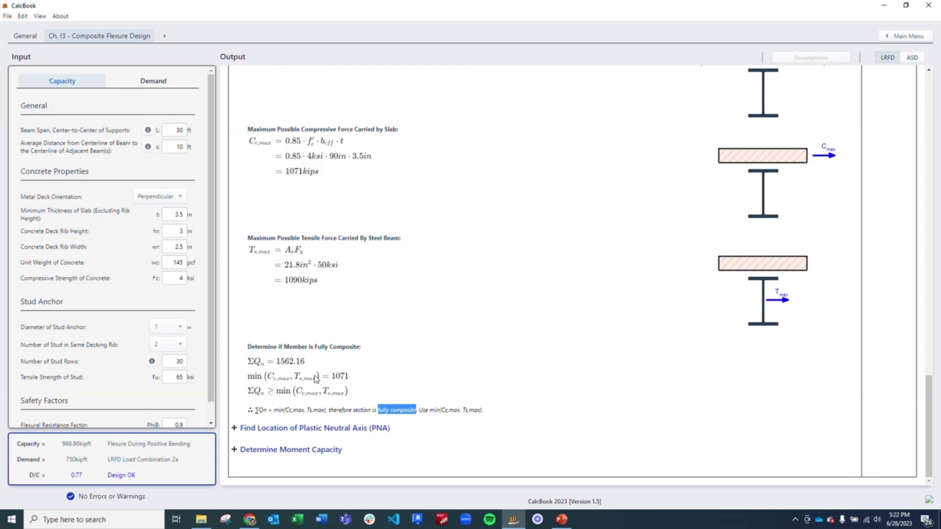
{"action": "left_click", "coordinate": [273, 430]}
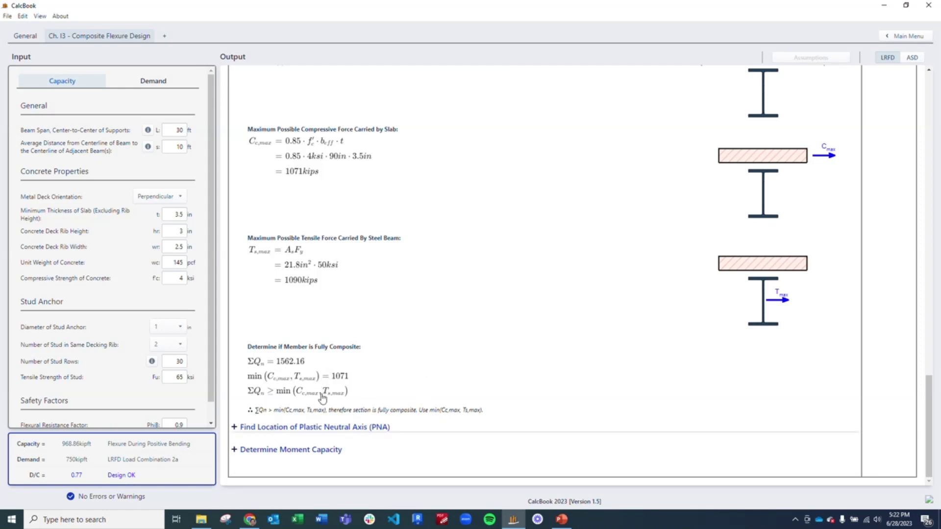
- Expand the PNA slab-or-beam and flange-or-web checks, placing the PNA in the top flange
{"action": "scroll", "coordinate": [416, 326], "scroll_direction": "down", "scroll_amount": 1}
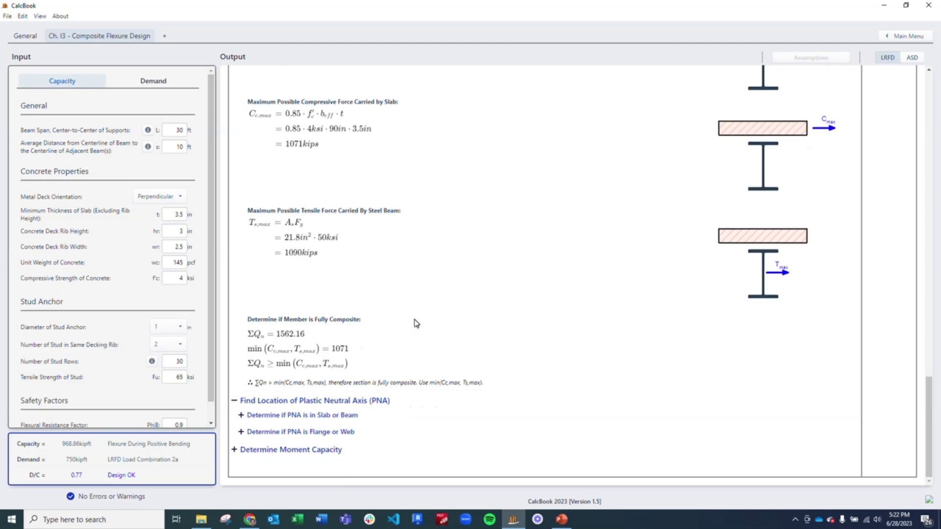
{"action": "left_click", "coordinate": [377, 418]}
{"action": "scroll", "coordinate": [458, 290], "scroll_direction": "down", "scroll_amount": 3}
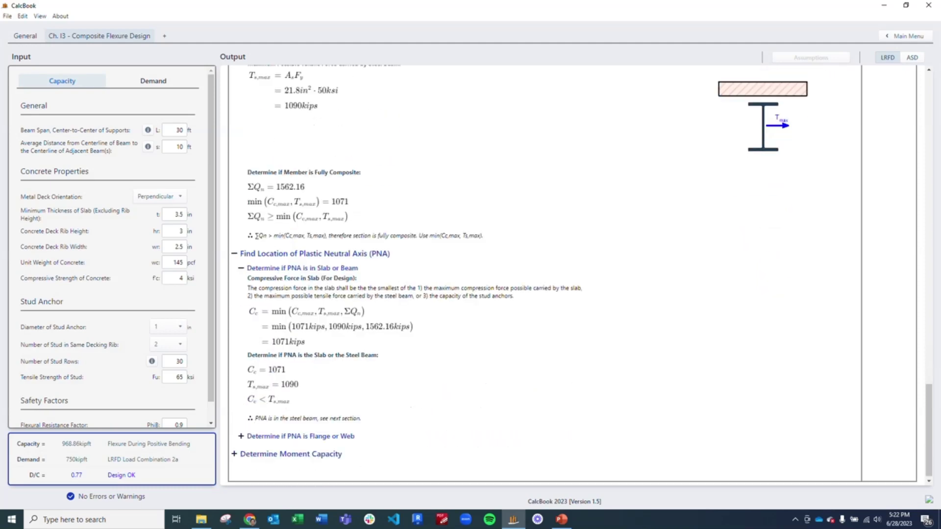
{"action": "scroll", "coordinate": [568, 274], "scroll_direction": "down", "scroll_amount": 1}
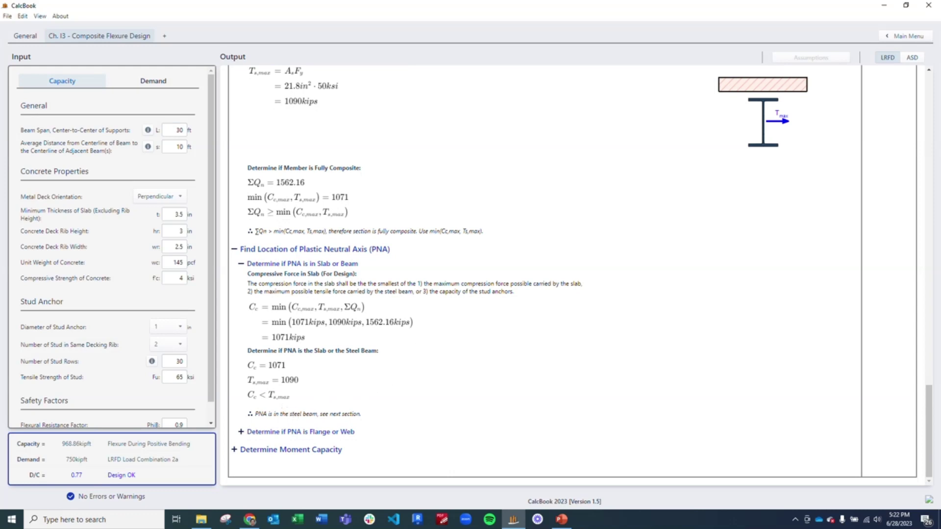
{"action": "left_click", "coordinate": [297, 434]}
{"action": "scroll", "coordinate": [529, 313], "scroll_direction": "down", "scroll_amount": 2}
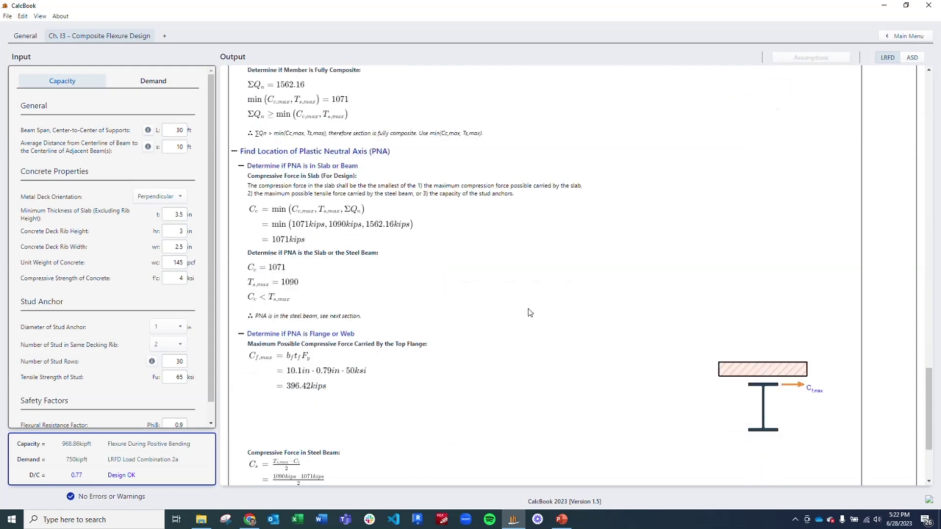
{"action": "scroll", "coordinate": [529, 313], "scroll_direction": "down", "scroll_amount": 3}
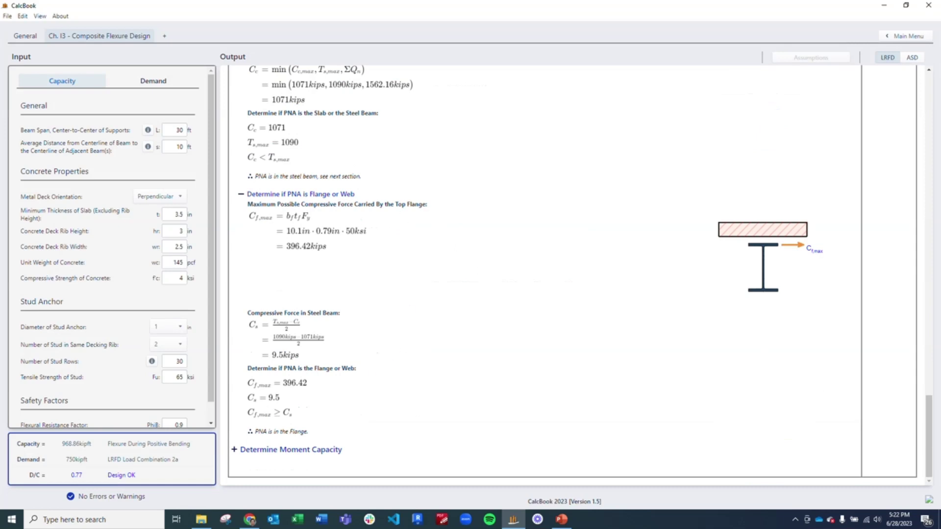
- Expand Determine Moment Capacity and its Required Parameters, showing y = 0.02 in, e1 = 7.24 in, e2 = 12 in
{"action": "left_click", "coordinate": [305, 449]}
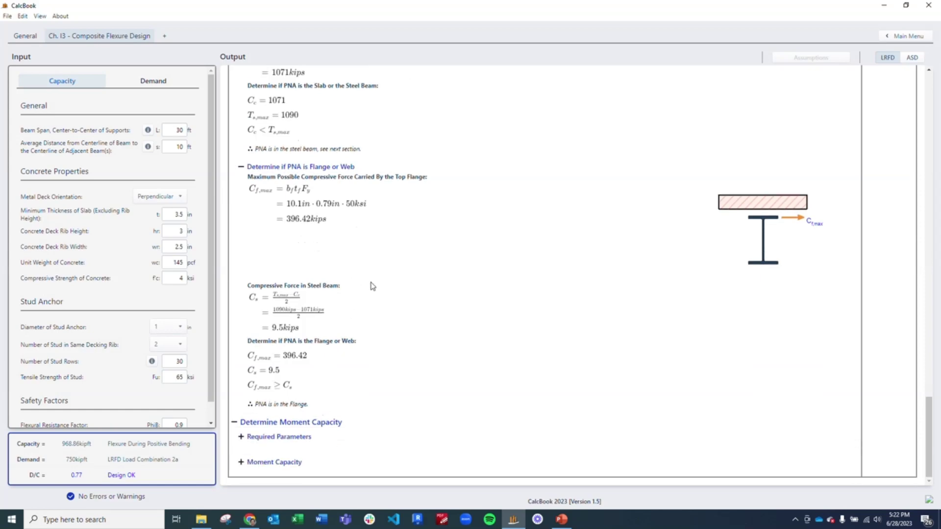
{"action": "left_click", "coordinate": [335, 437]}
{"action": "scroll", "coordinate": [395, 278], "scroll_direction": "down", "scroll_amount": 5}
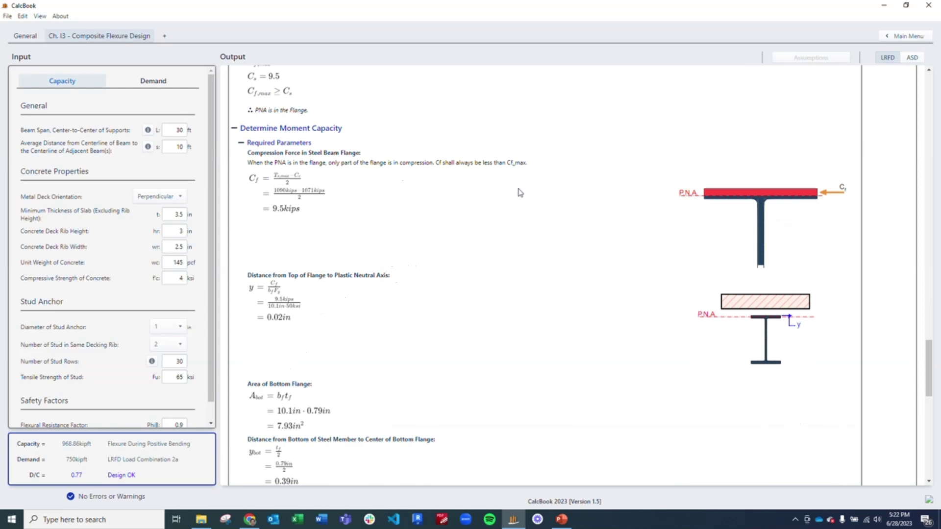
{"action": "scroll", "coordinate": [473, 276], "scroll_direction": "down", "scroll_amount": 1}
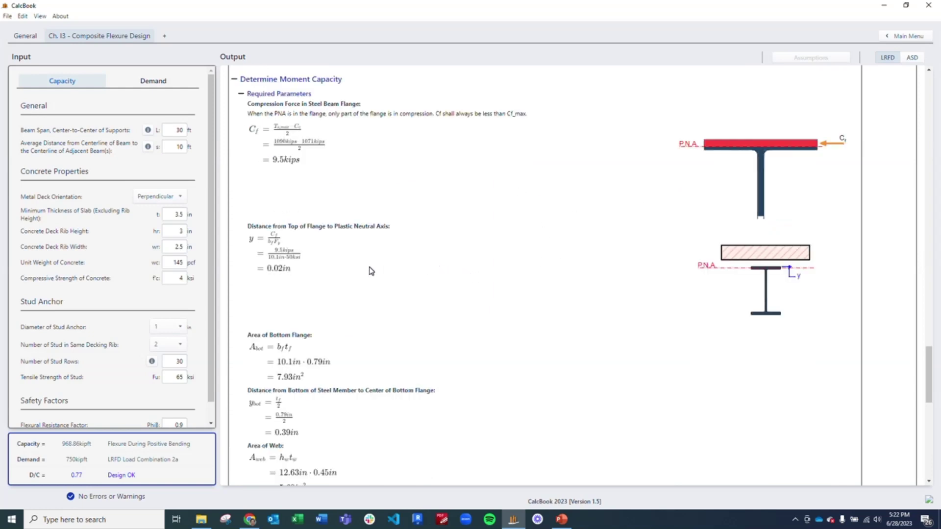
{"action": "scroll", "coordinate": [326, 265], "scroll_direction": "down", "scroll_amount": 8}
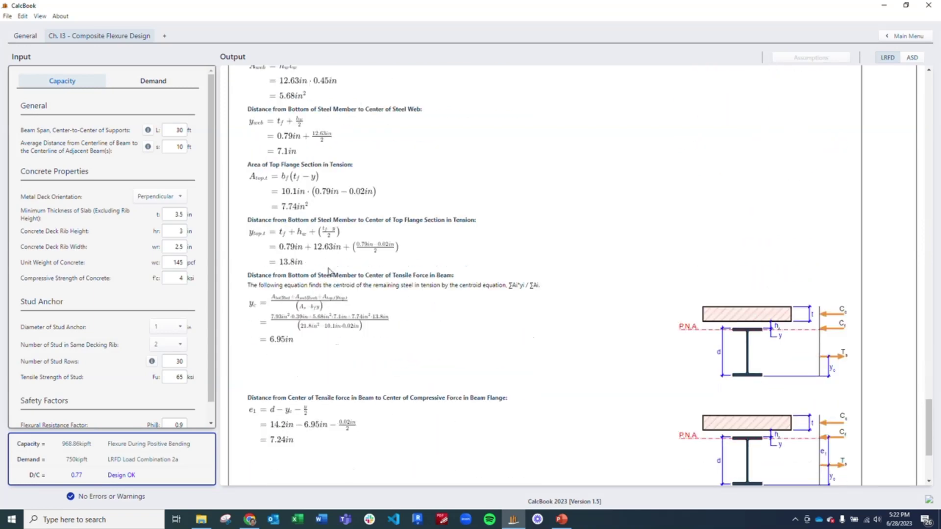
{"action": "scroll", "coordinate": [348, 275], "scroll_direction": "down", "scroll_amount": 1}
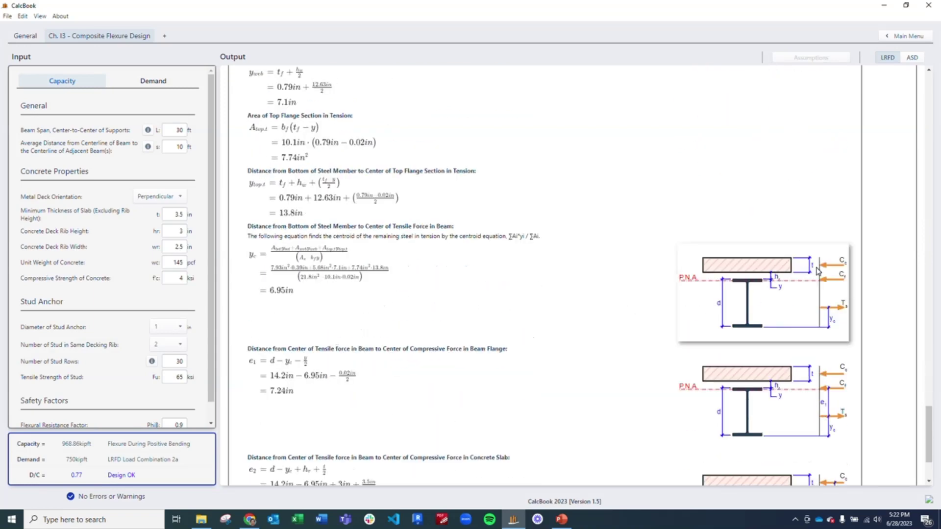
{"action": "mouse_move", "coordinate": [729, 309]}
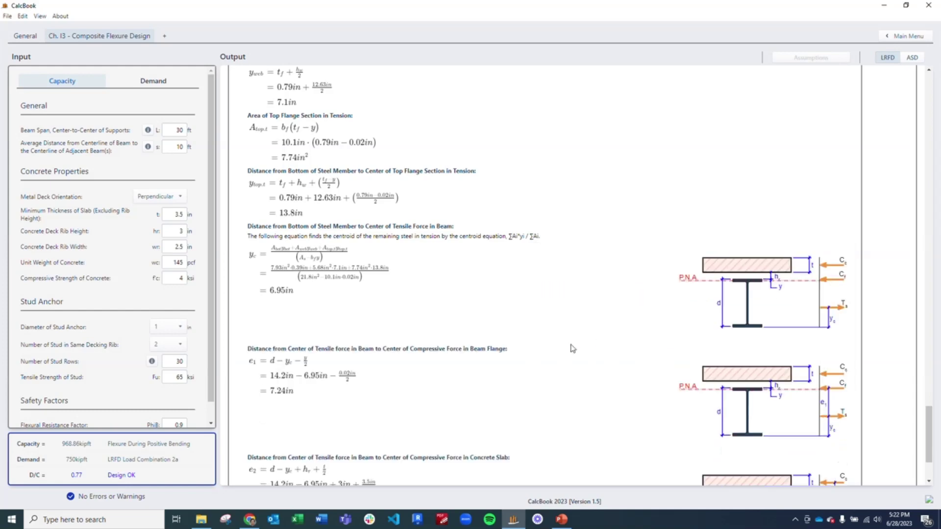
{"action": "scroll", "coordinate": [569, 324], "scroll_direction": "down", "scroll_amount": 3}
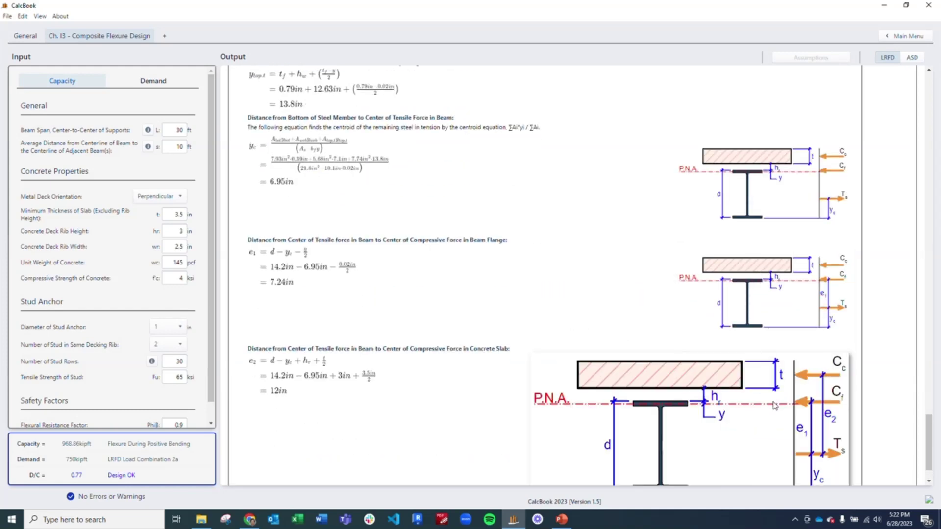
- Expand the Moment Capacity result showing Mnx = 1076.52 kip-ft and design strength 968.86 kip-ft
{"action": "left_click", "coordinate": [356, 471]}
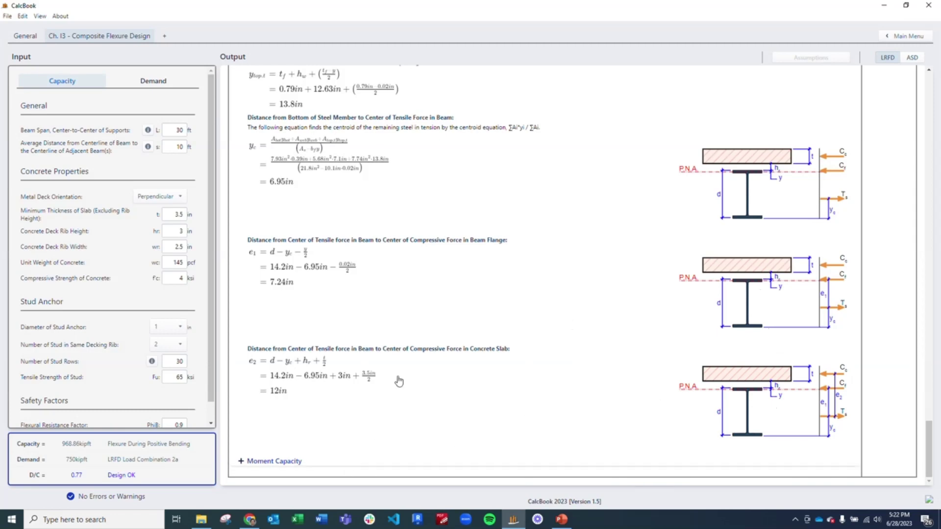
{"action": "scroll", "coordinate": [437, 351], "scroll_direction": "down", "scroll_amount": 3}
{"action": "scroll", "coordinate": [443, 345], "scroll_direction": "down", "scroll_amount": 1}
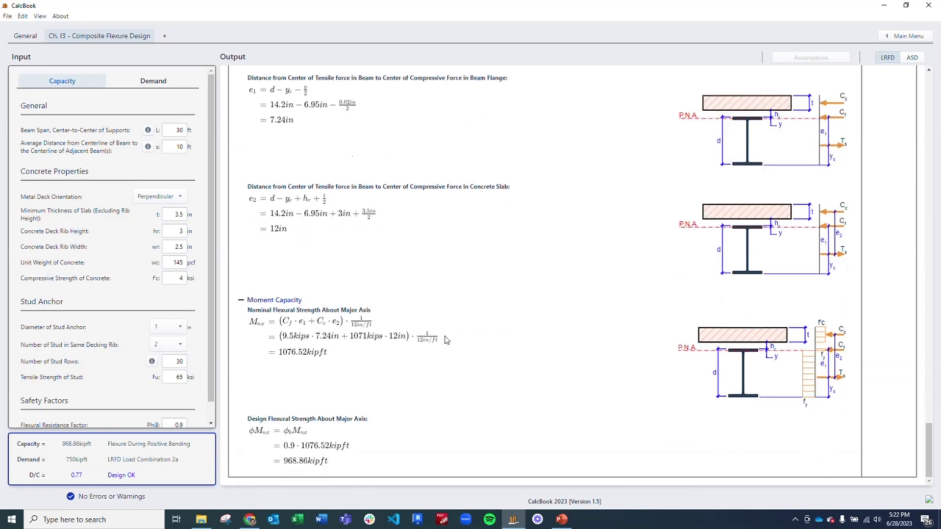